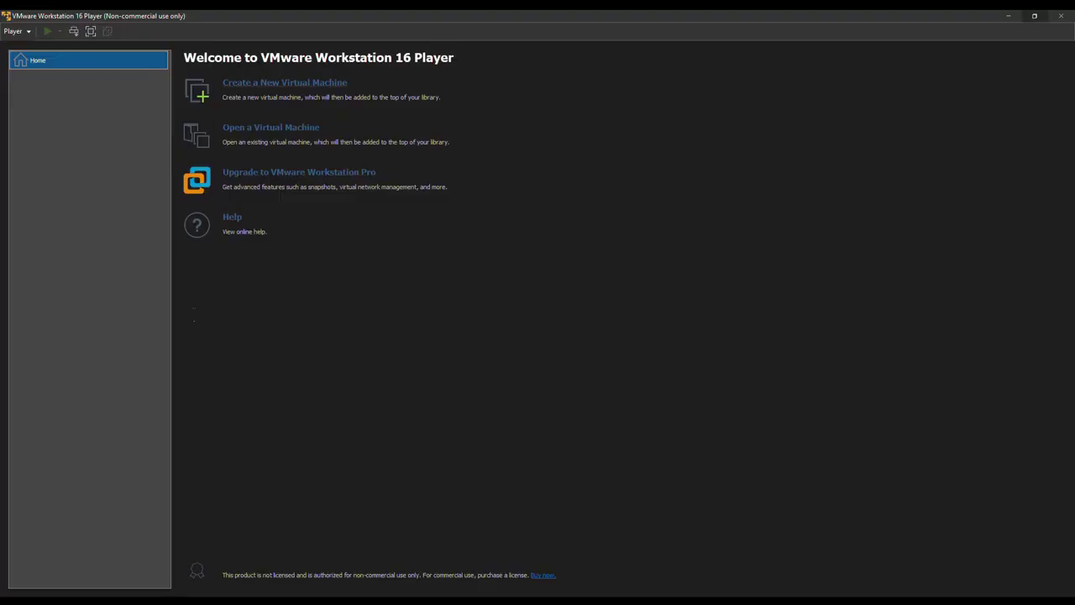
- Set up a new virtual machine from the linux-lite-4.2-64 ISO as a Linux Ubuntu guest named Ubuntu in E:\DontDeleteMe
{"action": "left_click", "coordinate": [284, 83]}
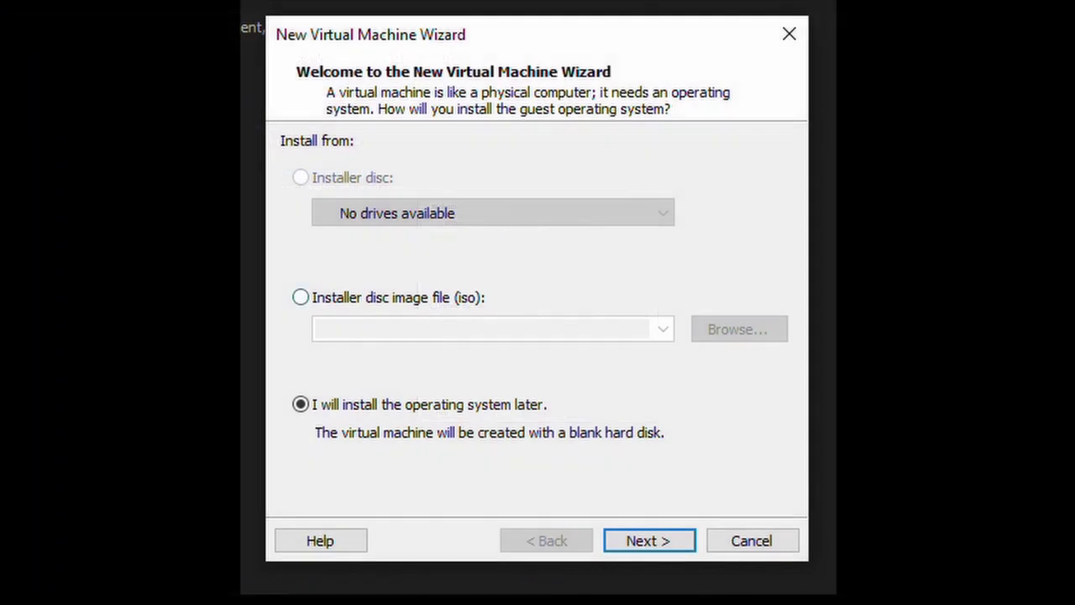
{"action": "left_click", "coordinate": [433, 308]}
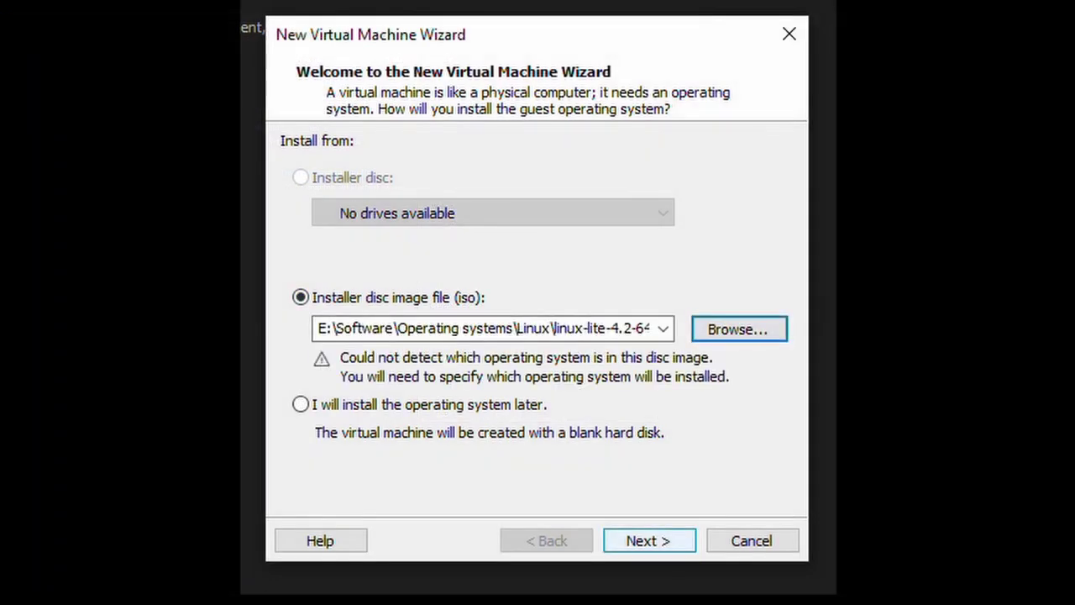
{"action": "left_click", "coordinate": [650, 540]}
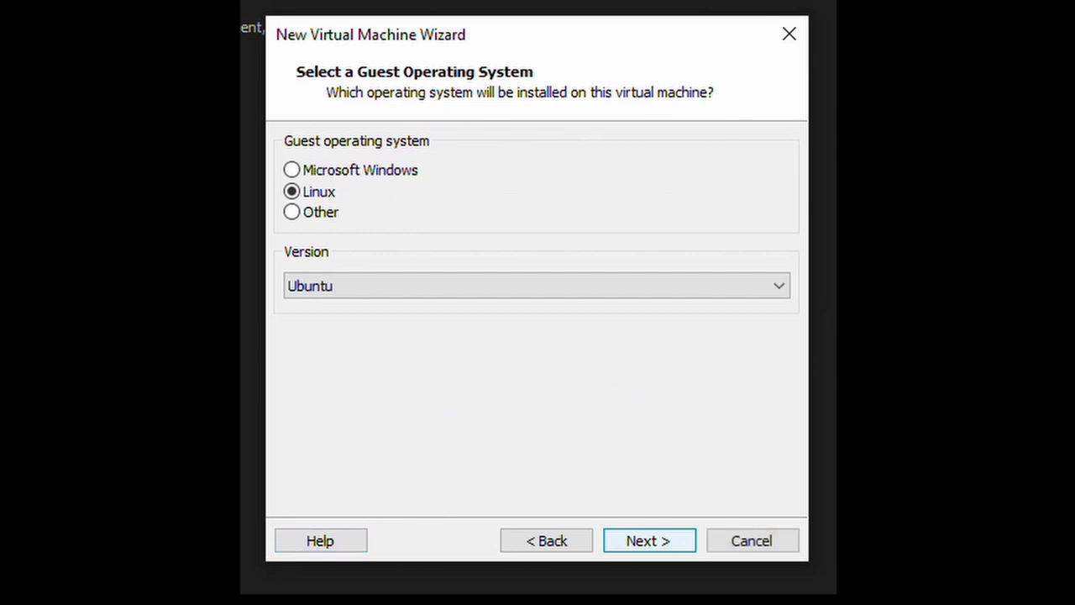
{"action": "left_click", "coordinate": [649, 540]}
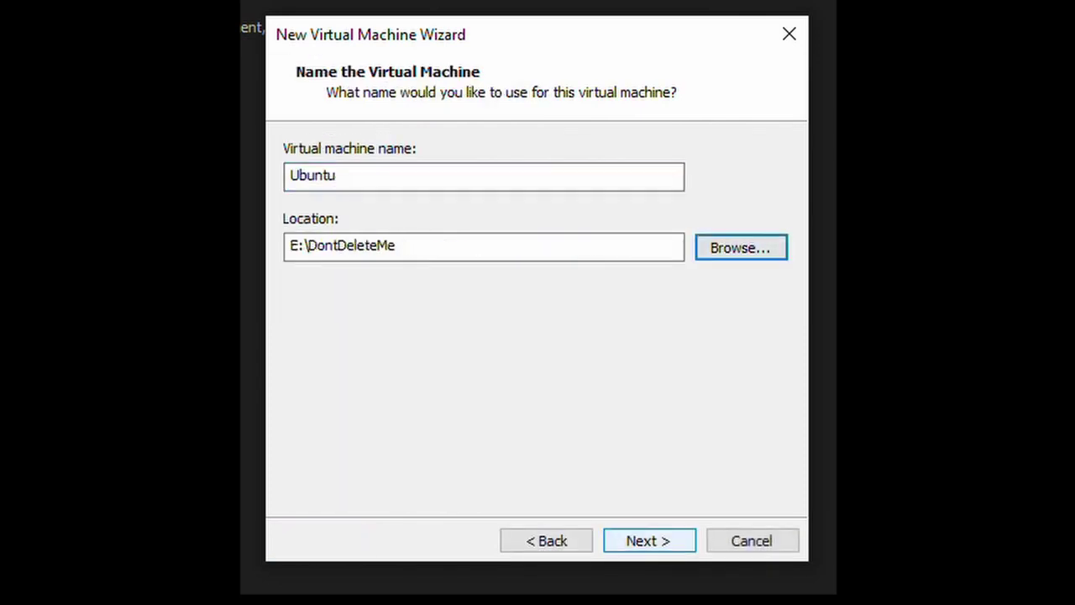
{"action": "key", "text": "Return"}
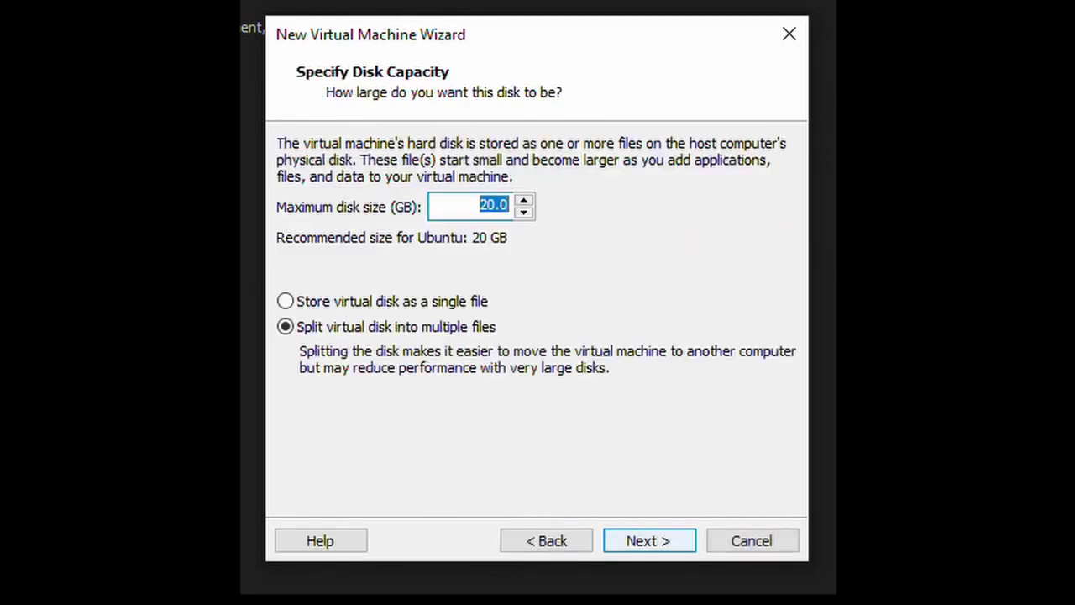
- Store the 20 GB virtual disk as a single file and finish creating the virtual machine
{"action": "left_click", "coordinate": [285, 301]}
{"action": "left_click", "coordinate": [649, 540]}
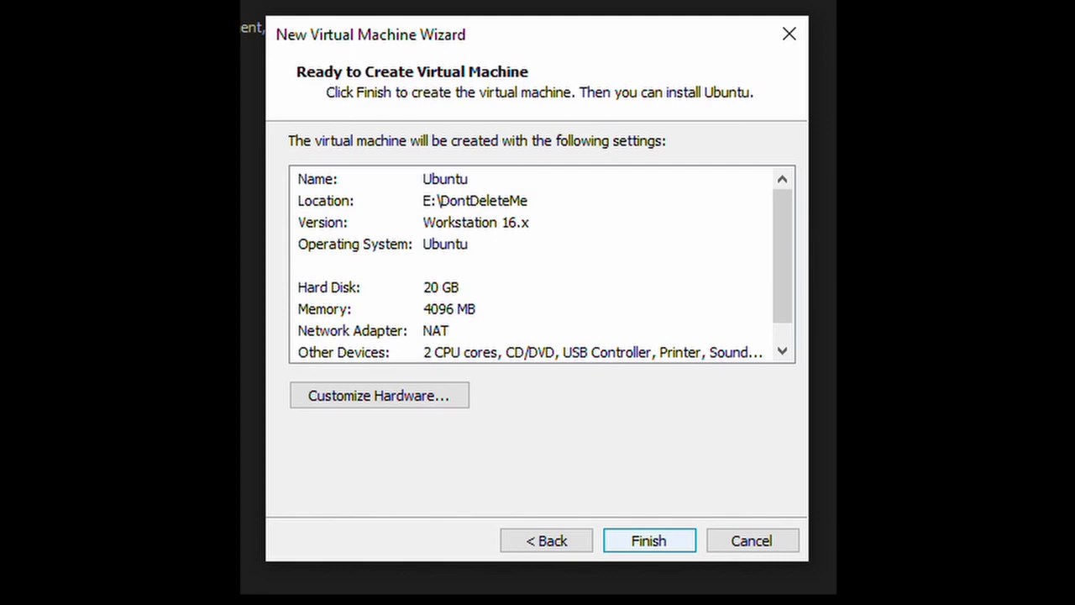
{"action": "left_click", "coordinate": [649, 540]}
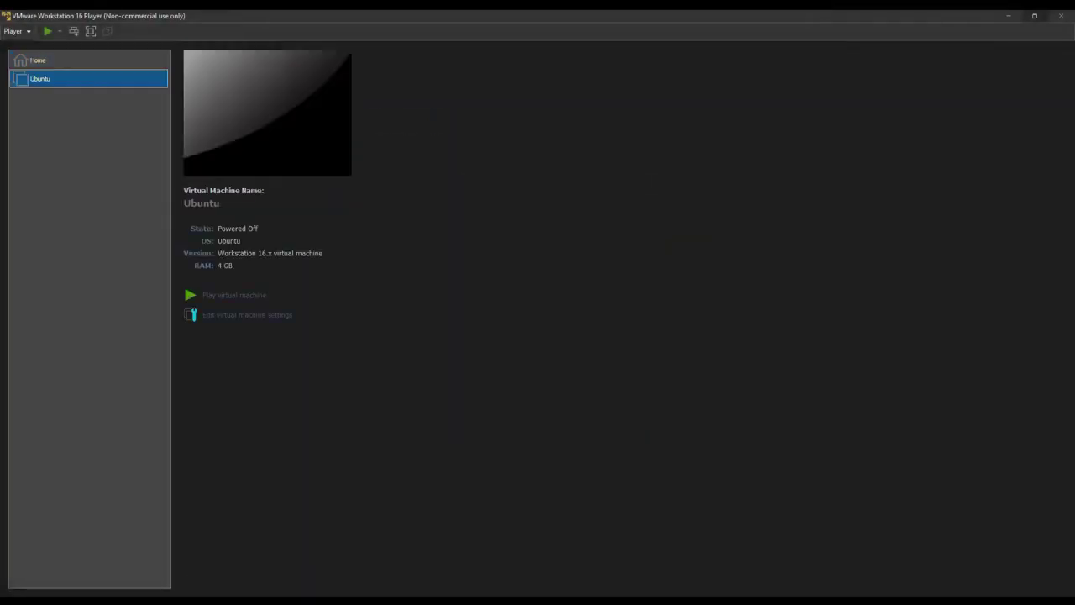
- Boot the Ubuntu virtual machine into Linux Lite and close its welcome dialog with showing on startup turned off
{"action": "left_click", "coordinate": [234, 295]}
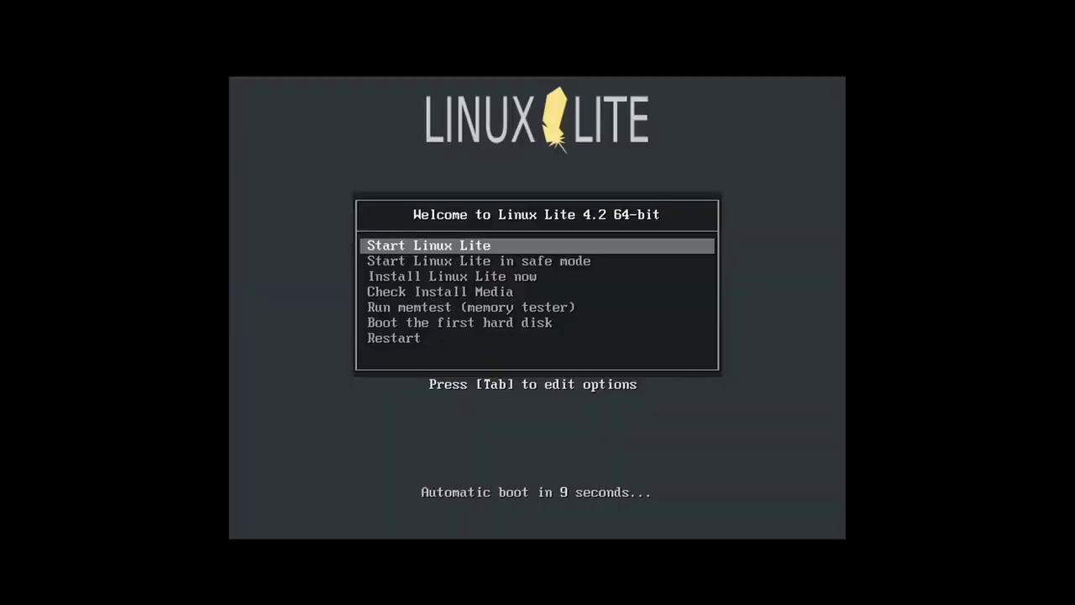
{"action": "key", "text": "Return"}
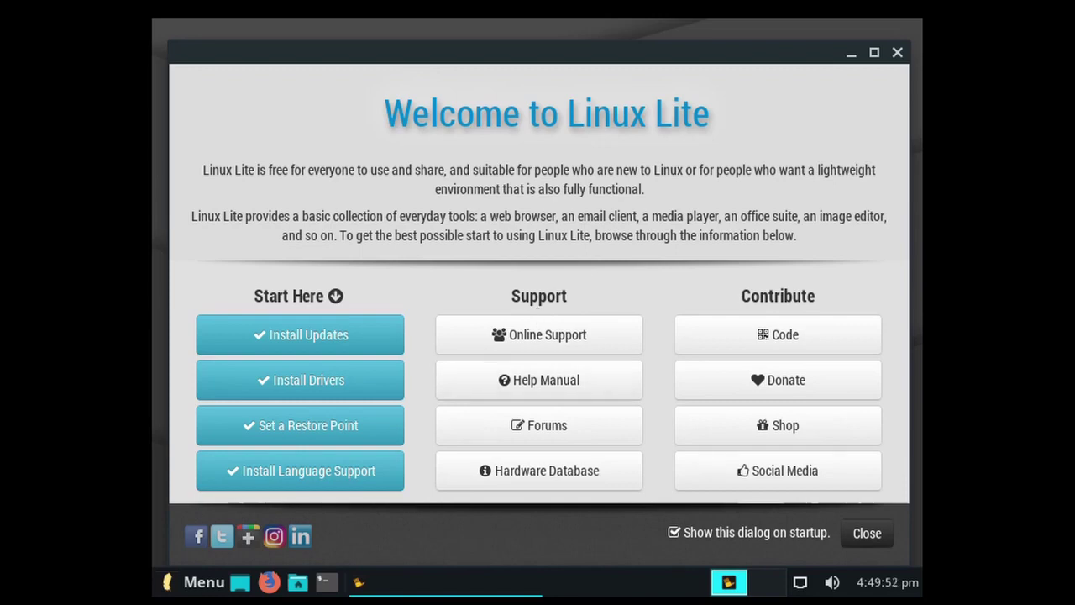
{"action": "left_click", "coordinate": [674, 532]}
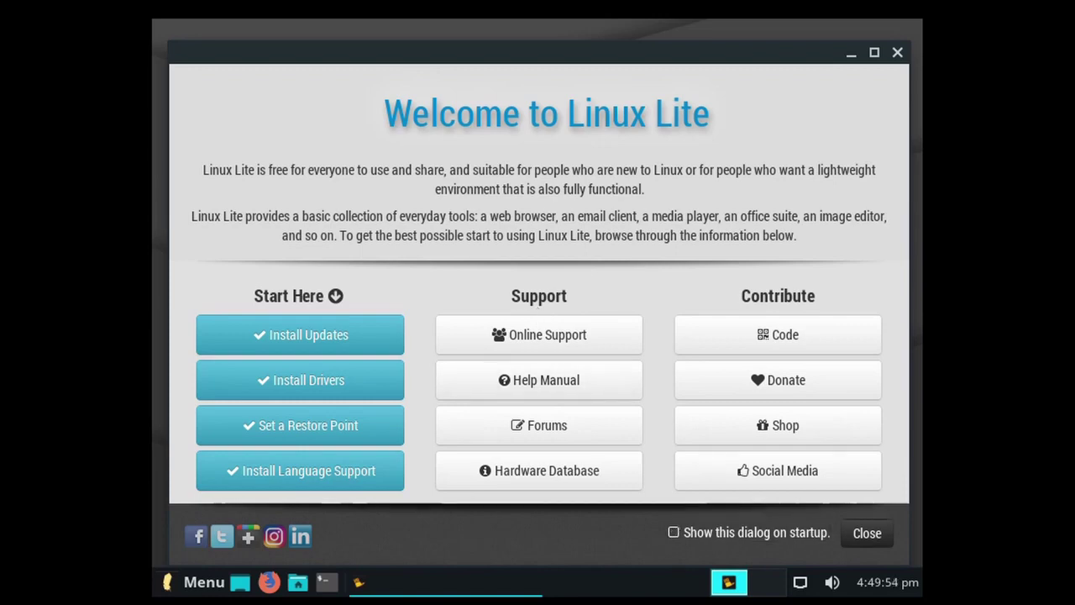
{"action": "key", "text": "alt+F4"}
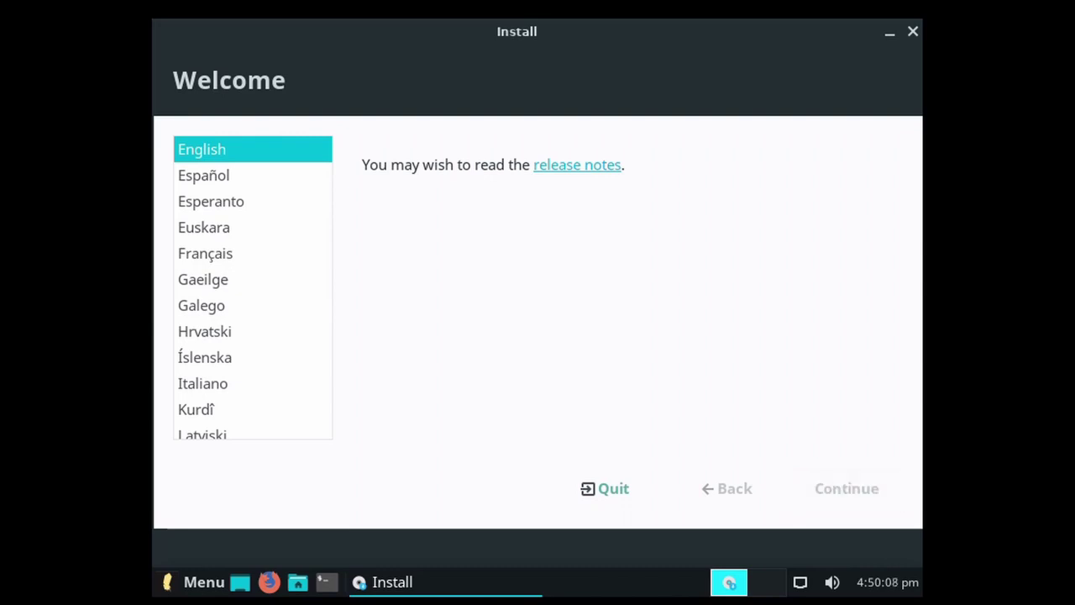
- Start the Linux installation in English with third-party software included, erasing the disk and accepting the partition changes
{"action": "key", "text": "Return"}
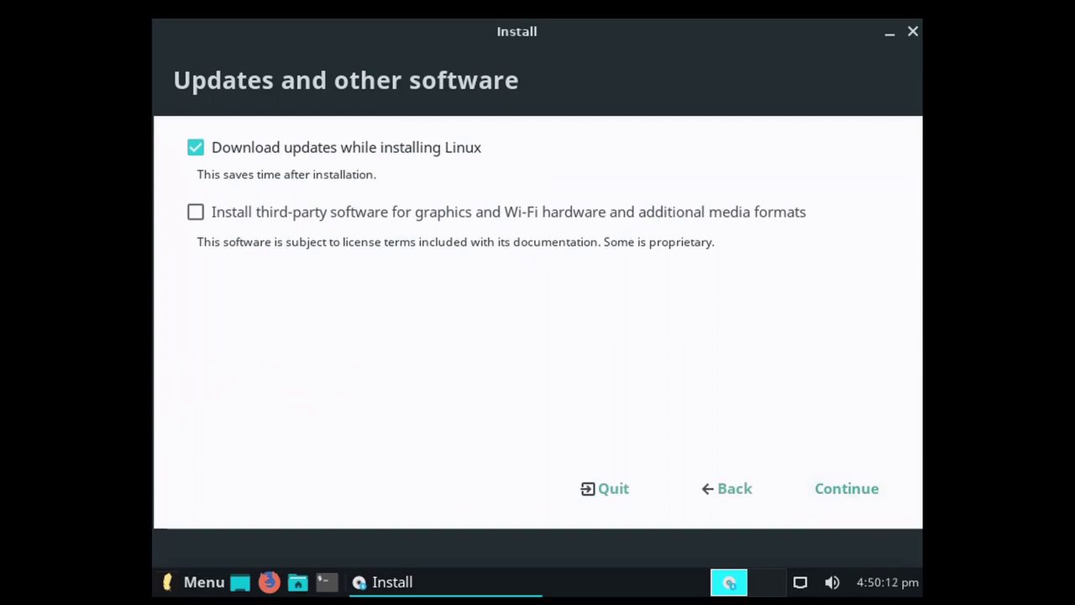
{"action": "left_click", "coordinate": [195, 211]}
{"action": "left_click", "coordinate": [846, 488]}
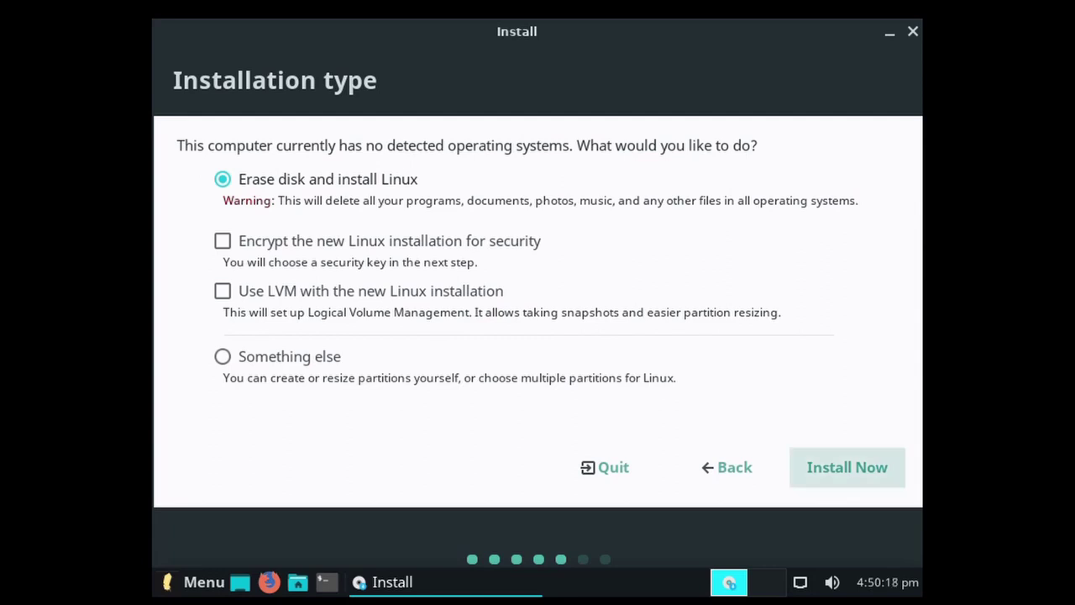
{"action": "left_click", "coordinate": [847, 466]}
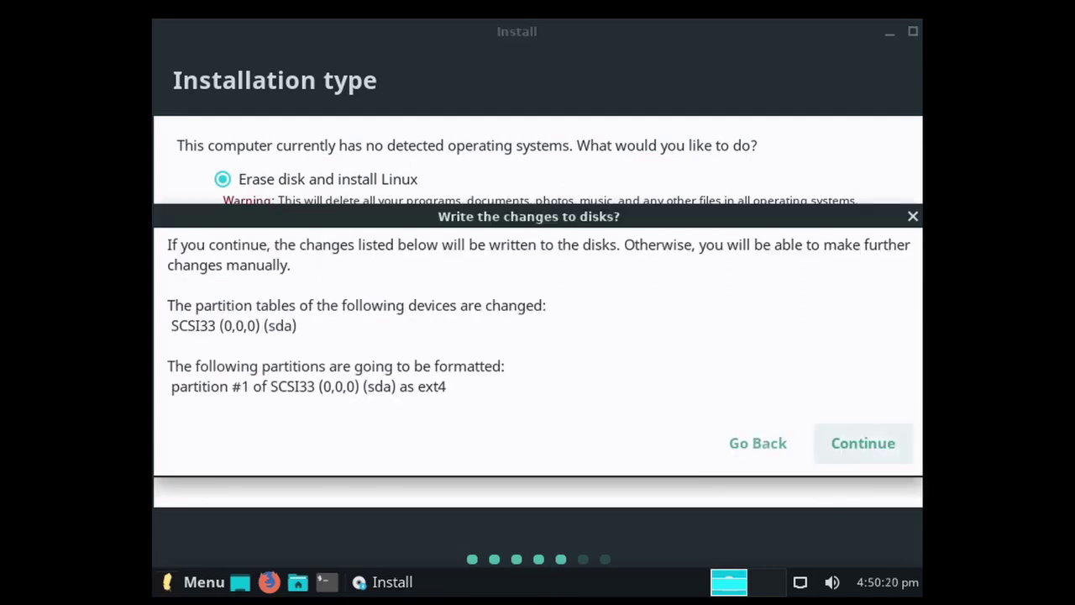
{"action": "left_click", "coordinate": [863, 443]}
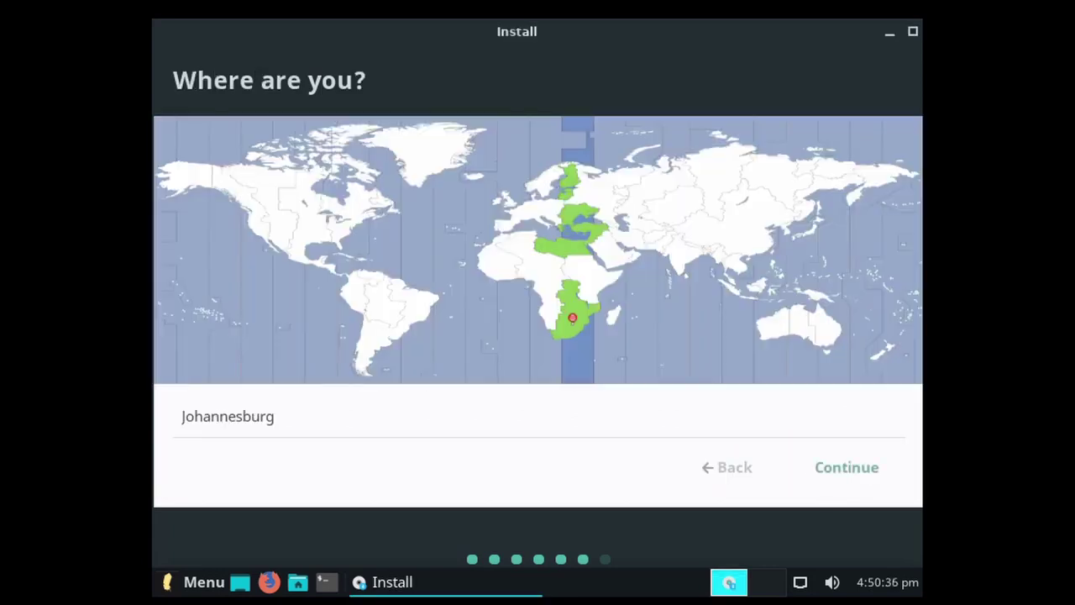
- Set the installation's location to Cape Town and proceed to the user details
{"action": "left_click", "coordinate": [274, 416]}
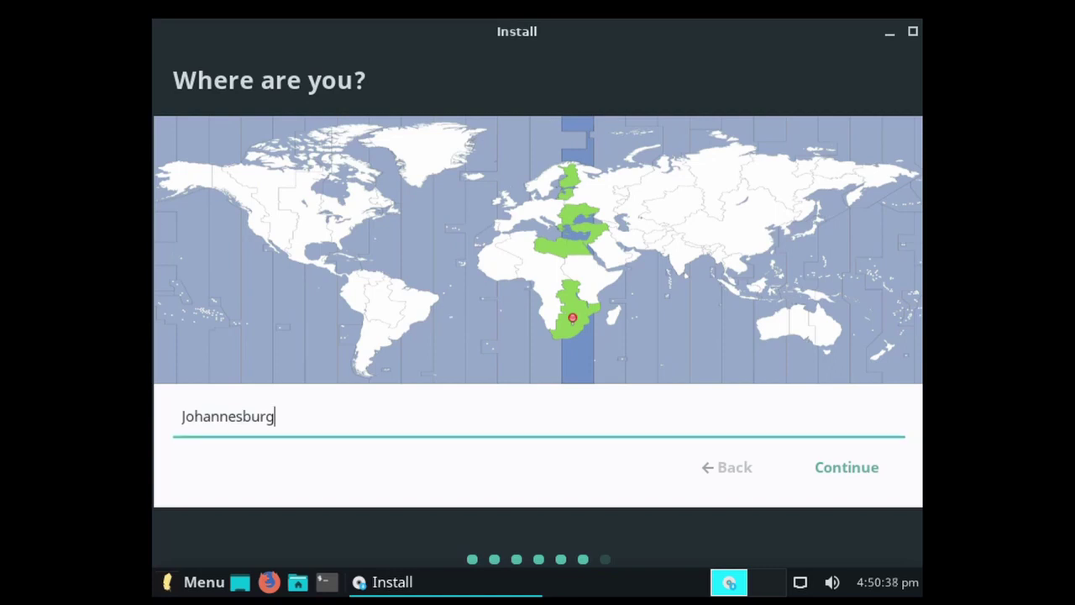
{"action": "key", "text": "ctrl+a"}
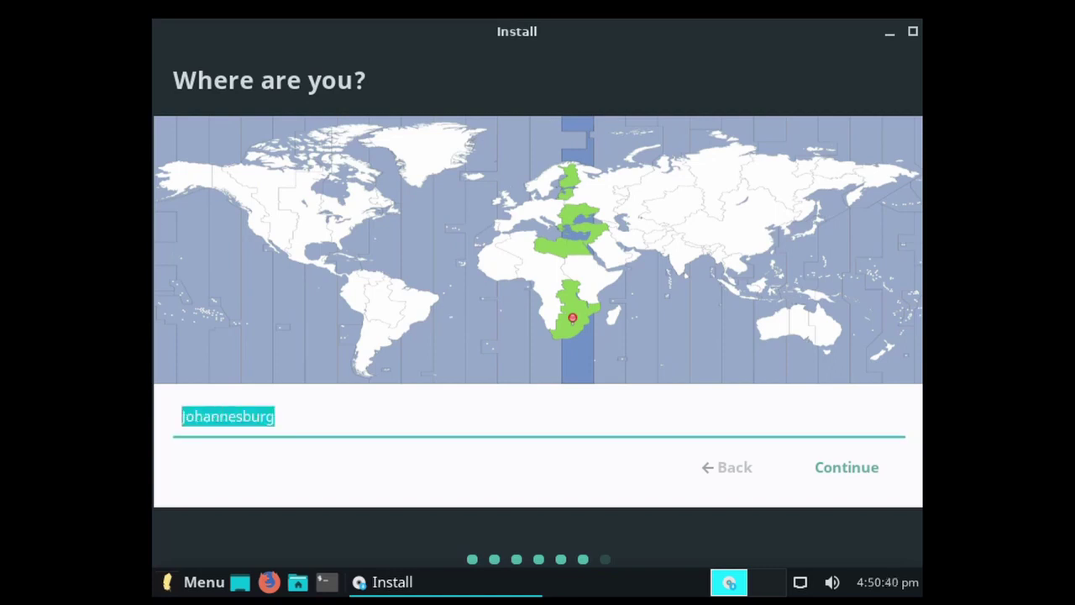
{"action": "type", "text": "Cape"}
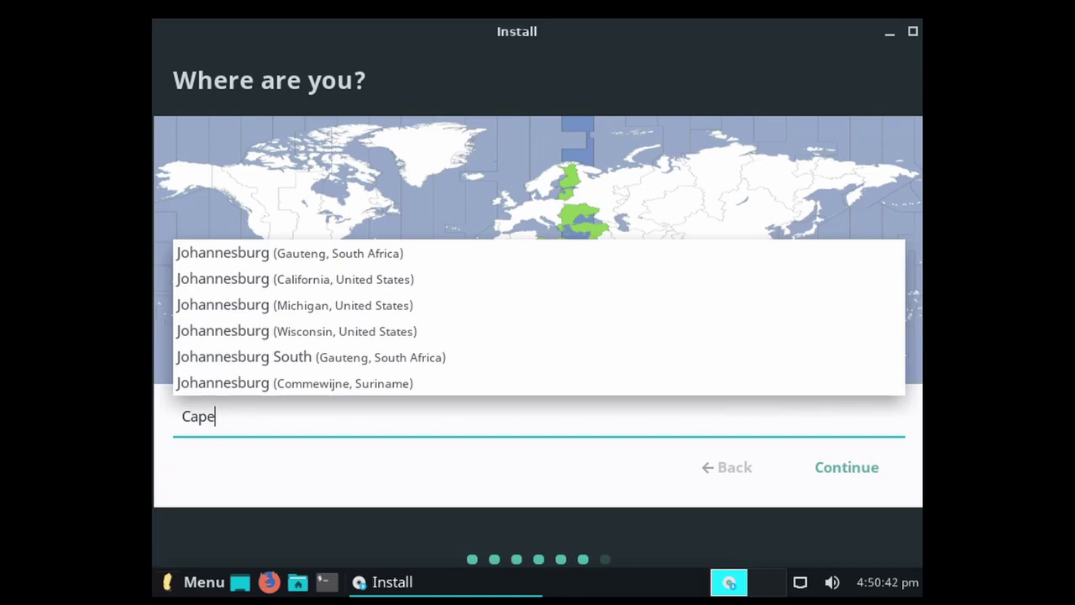
{"action": "type", "text": " Town"}
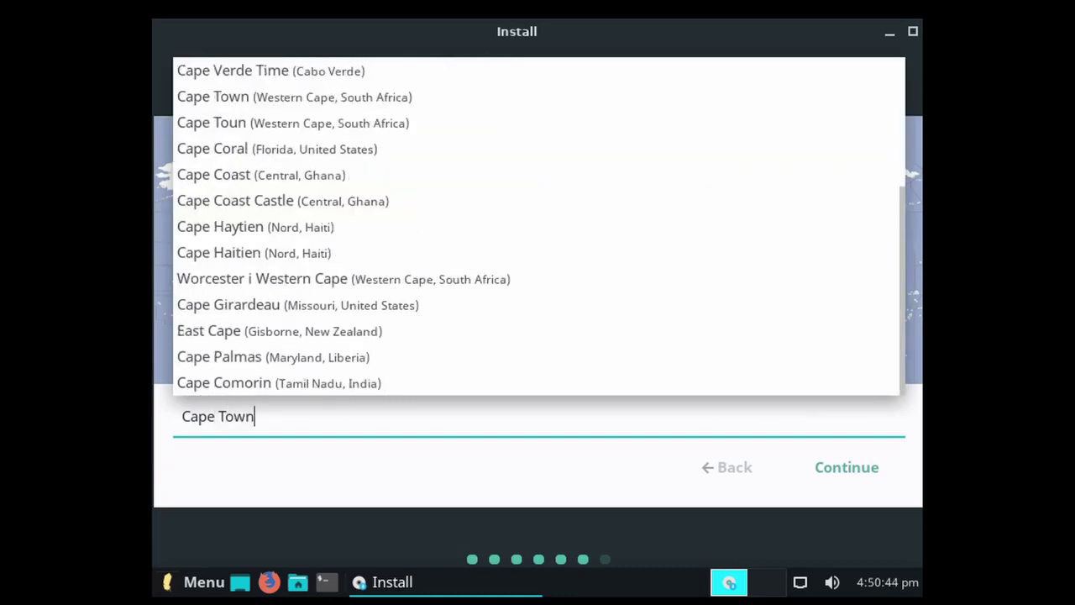
{"action": "key", "text": "Down"}
{"action": "key", "text": "Return"}
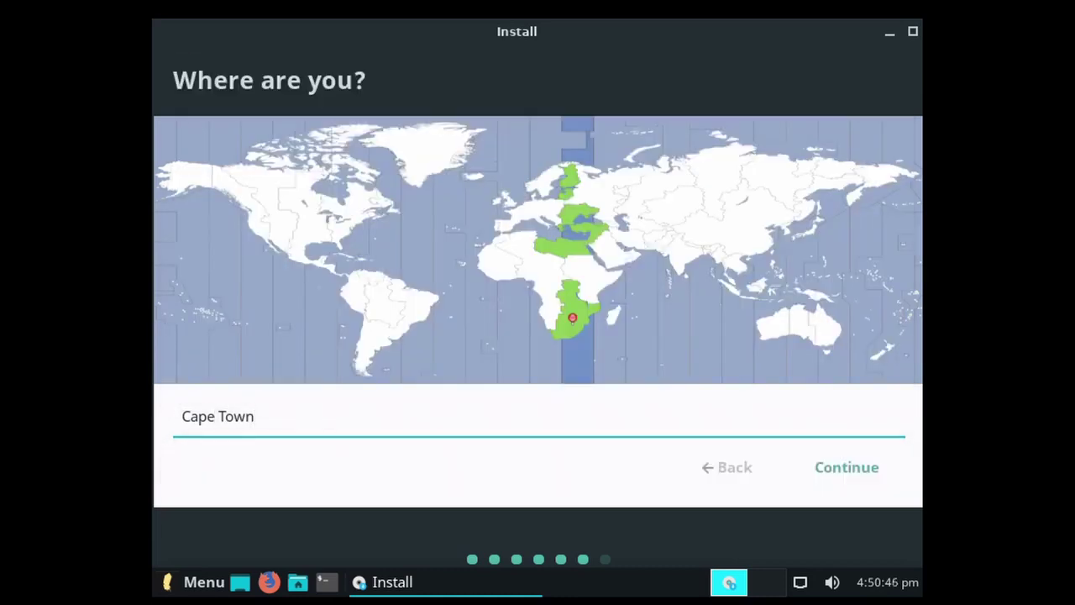
{"action": "key", "text": "Return"}
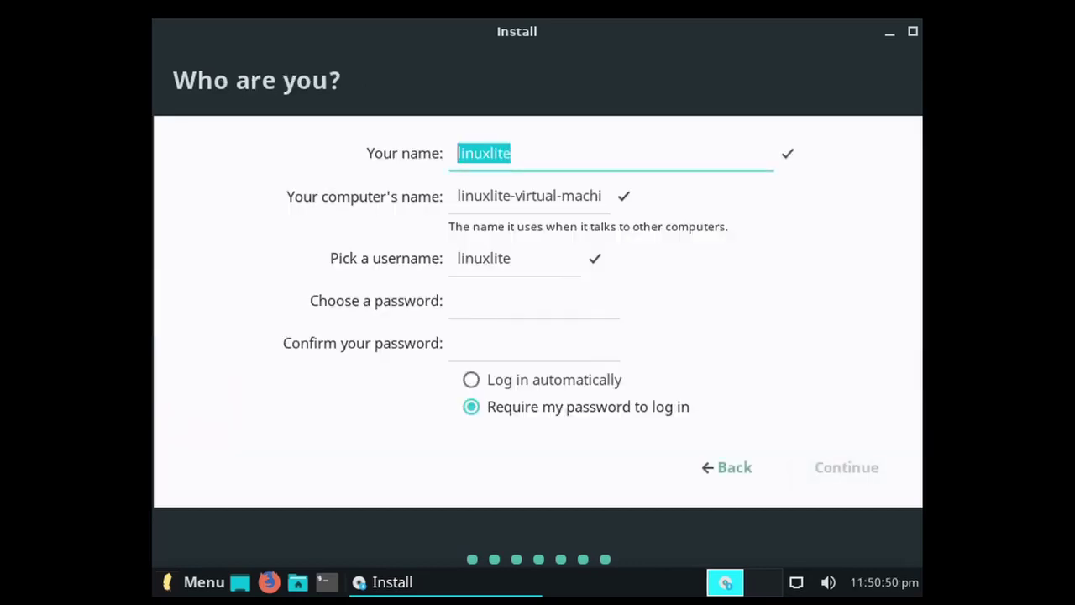
- Enter OnsDiySoemaGoete as the name for the new account
{"action": "type", "text": "O"}
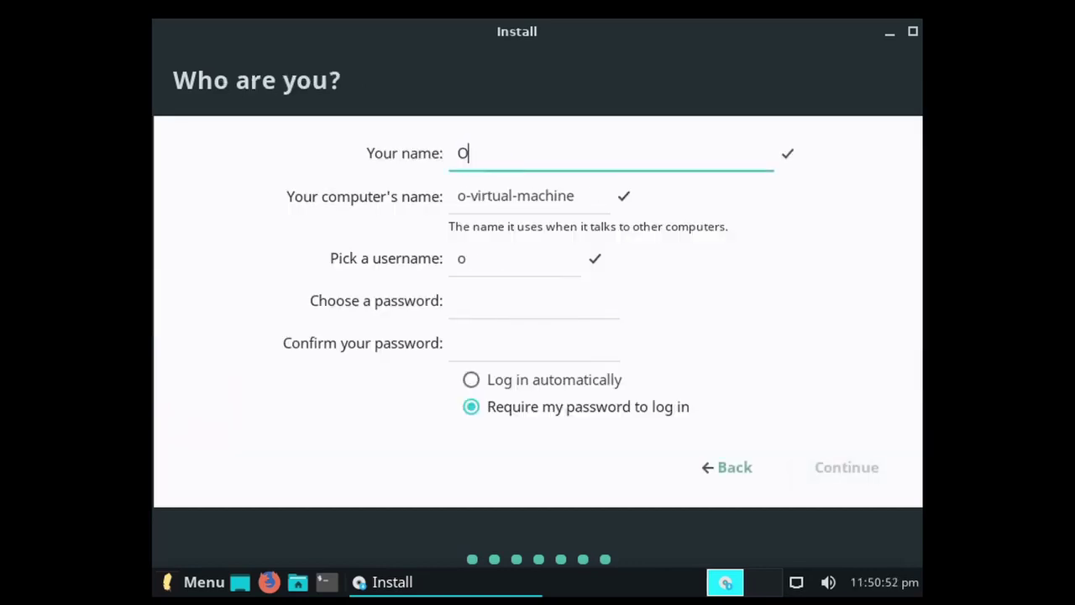
{"action": "type", "text": "nsDiy"}
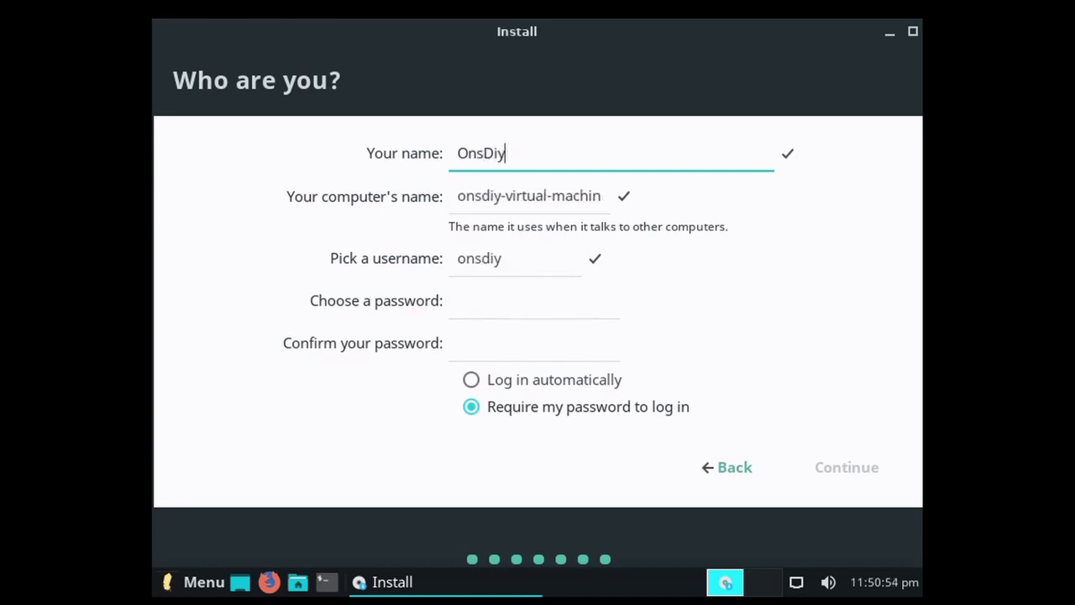
{"action": "type", "text": "SoemaGoete"}
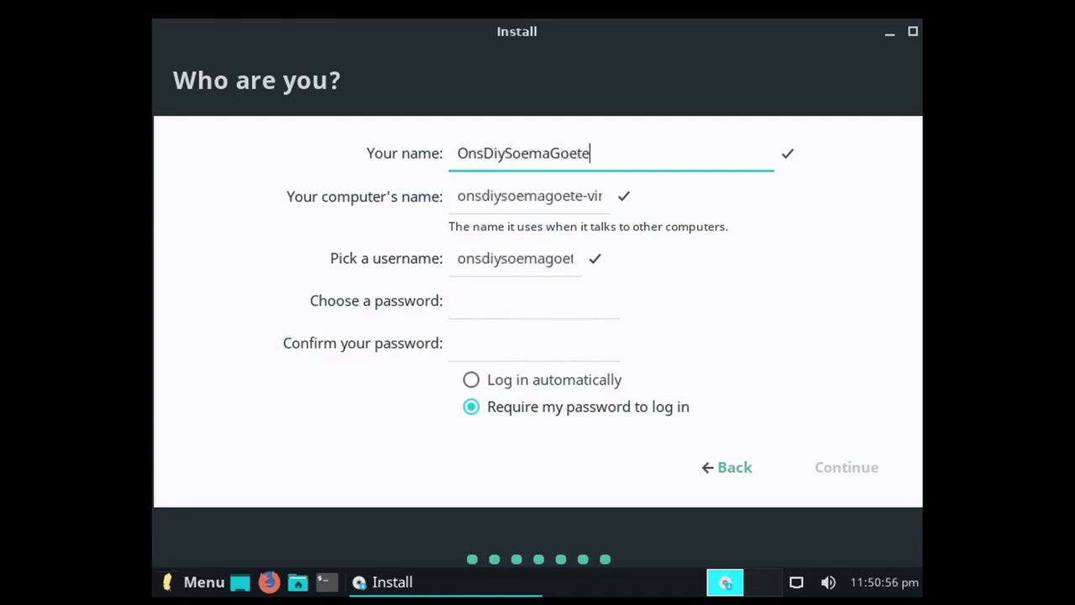
- Enter and confirm the account password, keep the password required at login, and continue the installation
{"action": "left_click", "coordinate": [533, 301]}
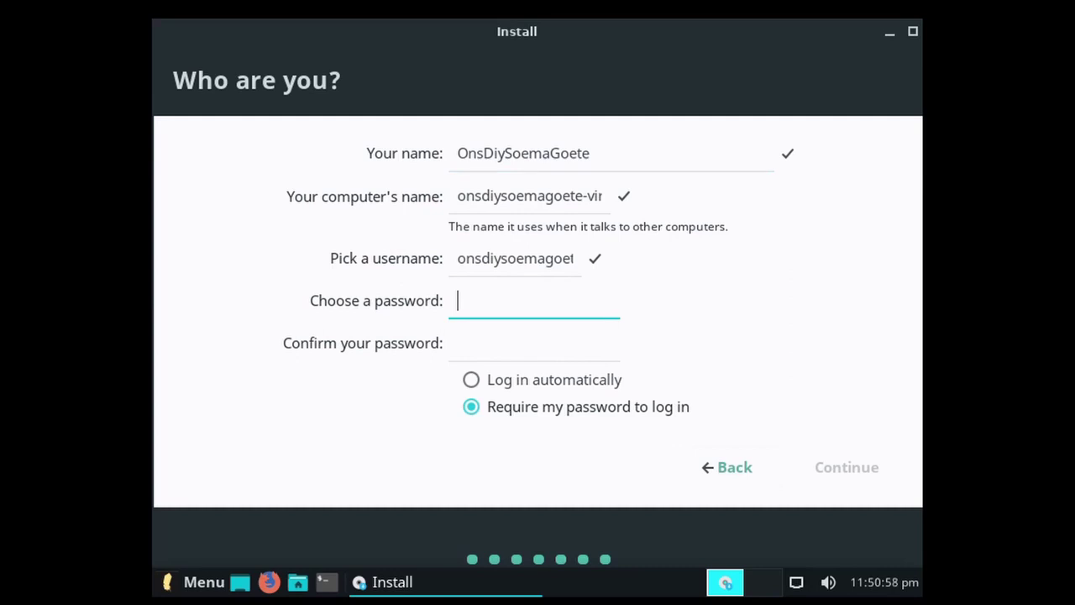
{"action": "type", "text": "••"}
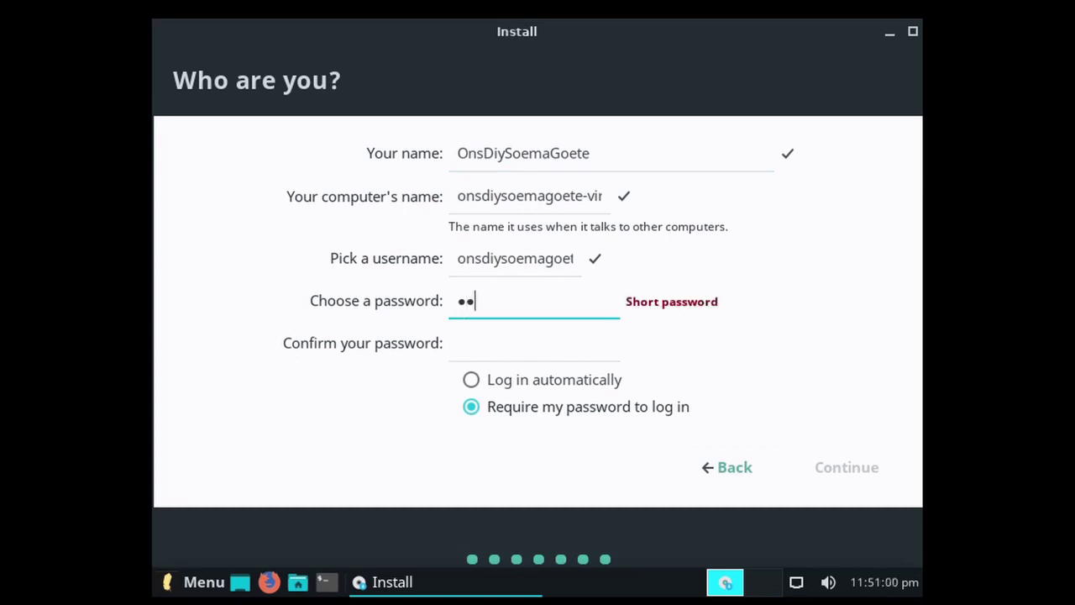
{"action": "type", "text": "•••••••••"}
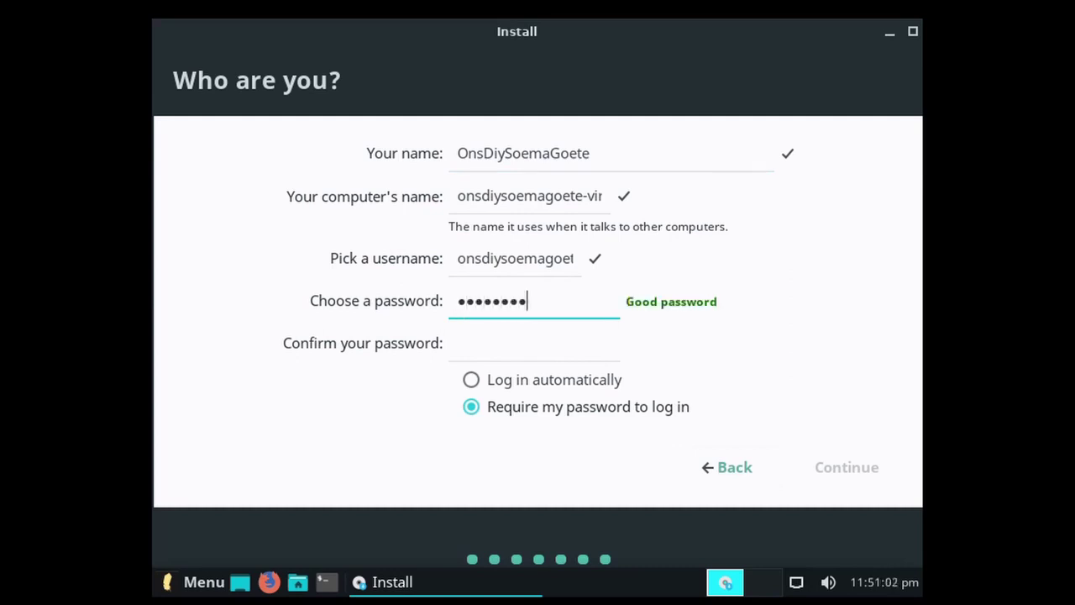
{"action": "type", "text": "•••••••"}
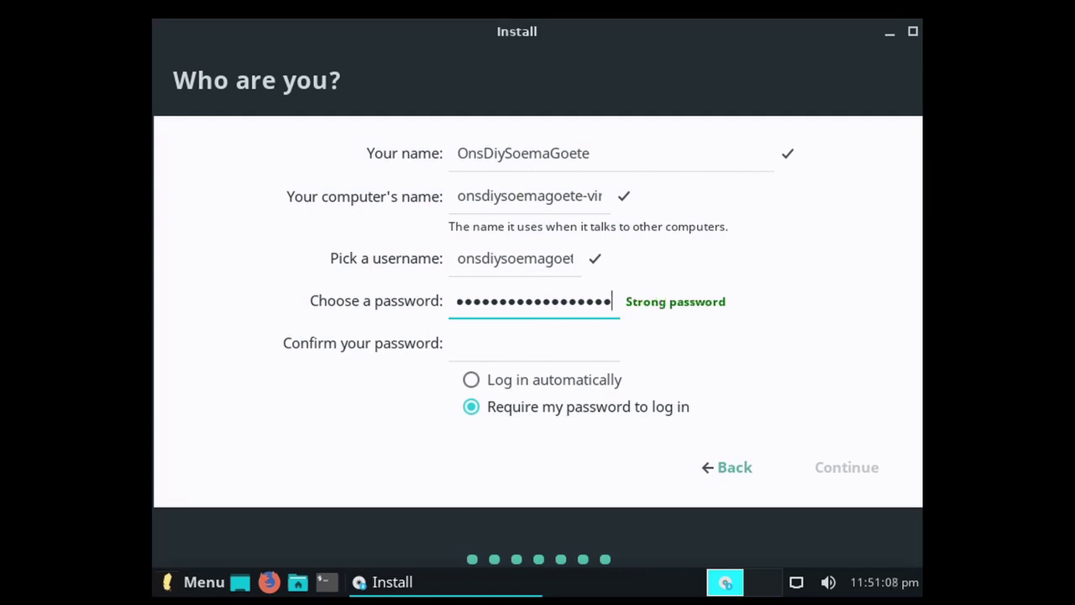
{"action": "key", "text": "Tab"}
{"action": "type", "text": "••"}
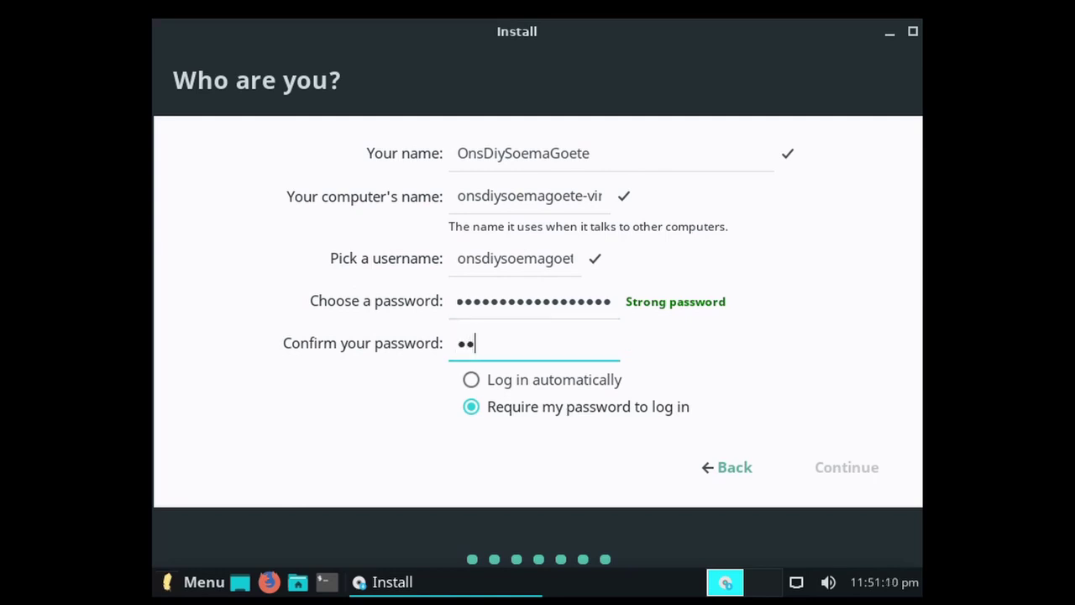
{"action": "type", "text": "••••••••••••••••"}
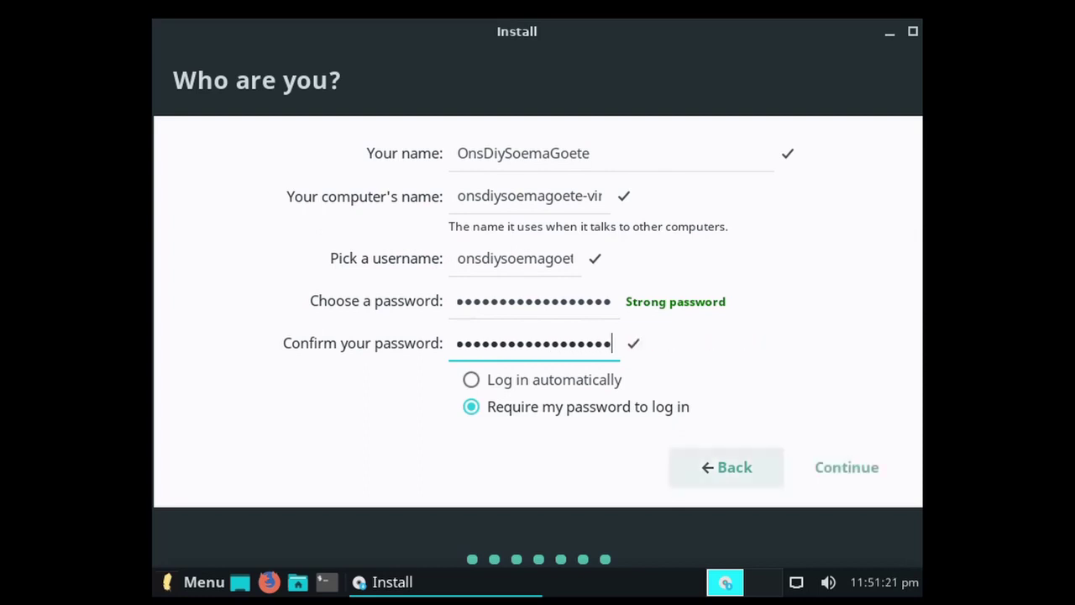
{"action": "left_click", "coordinate": [845, 466]}
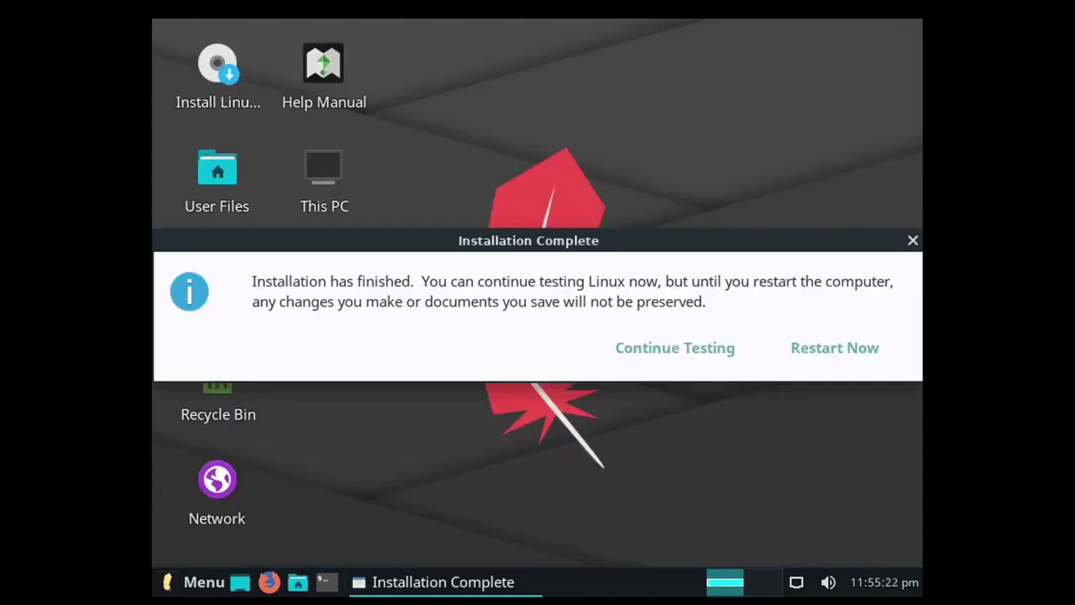
- Restart into the installed system and log in with the account password
{"action": "left_click", "coordinate": [834, 348]}
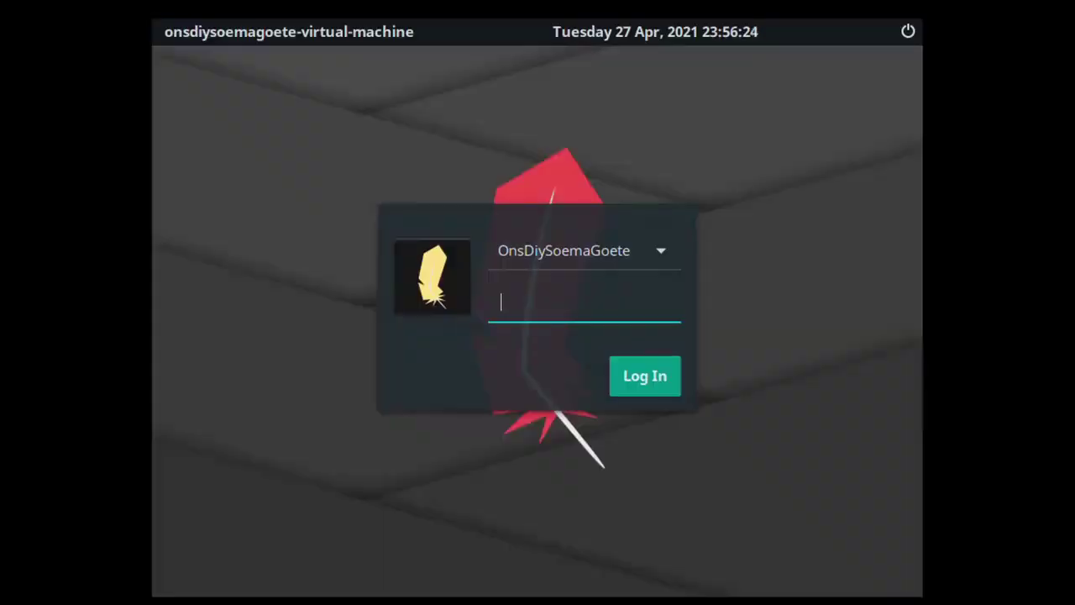
{"action": "type", "text": "••••••••••••••••••••"}
{"action": "key", "text": "Return"}
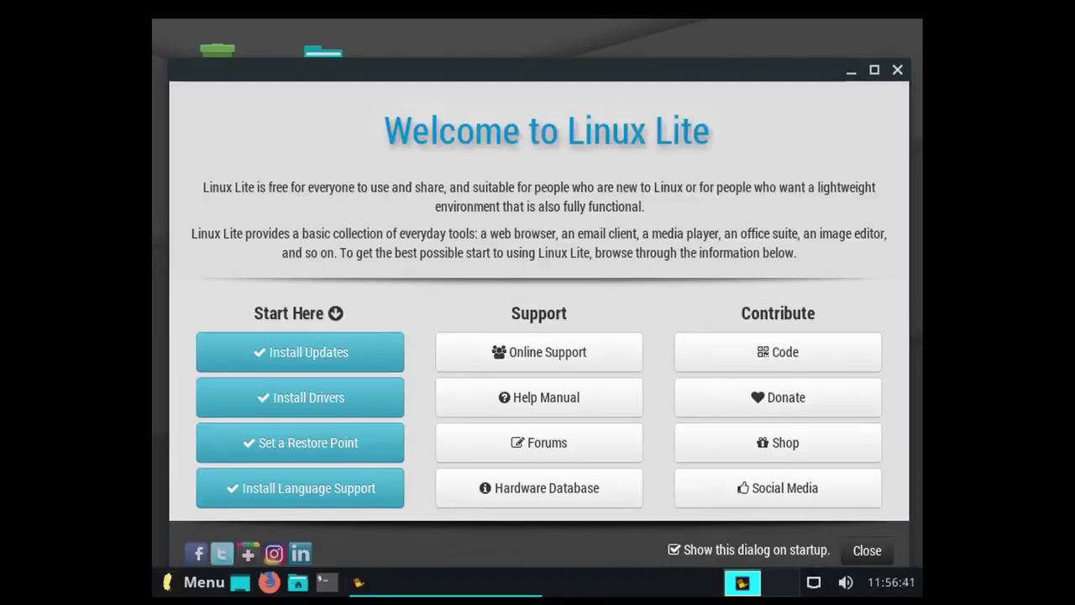
- Turn off showing the welcome dialog on startup in the installed system and close it
{"action": "left_click", "coordinate": [674, 549]}
{"action": "left_click", "coordinate": [866, 550]}
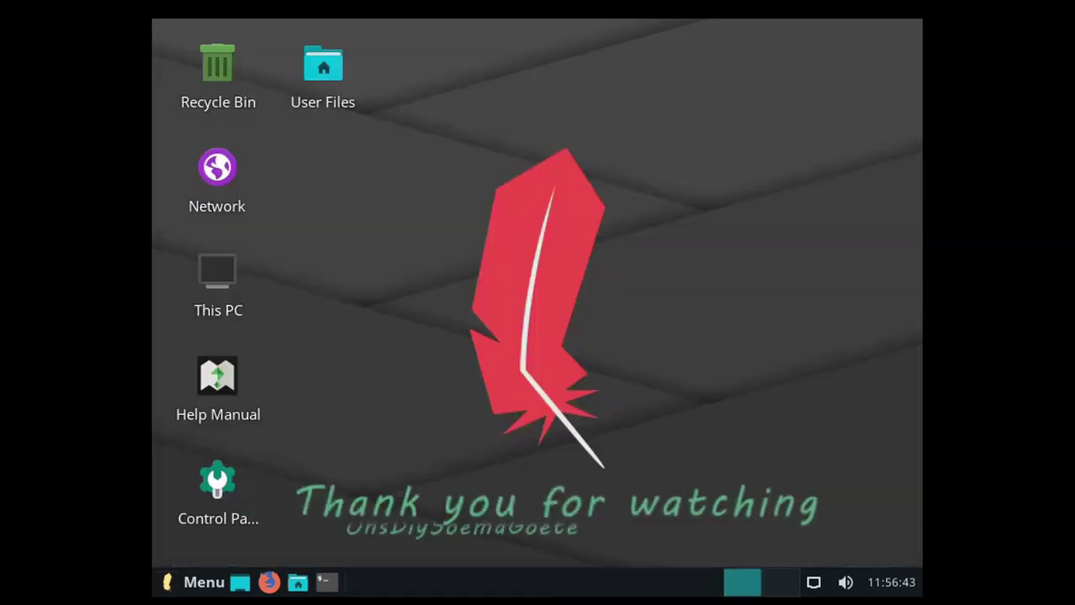